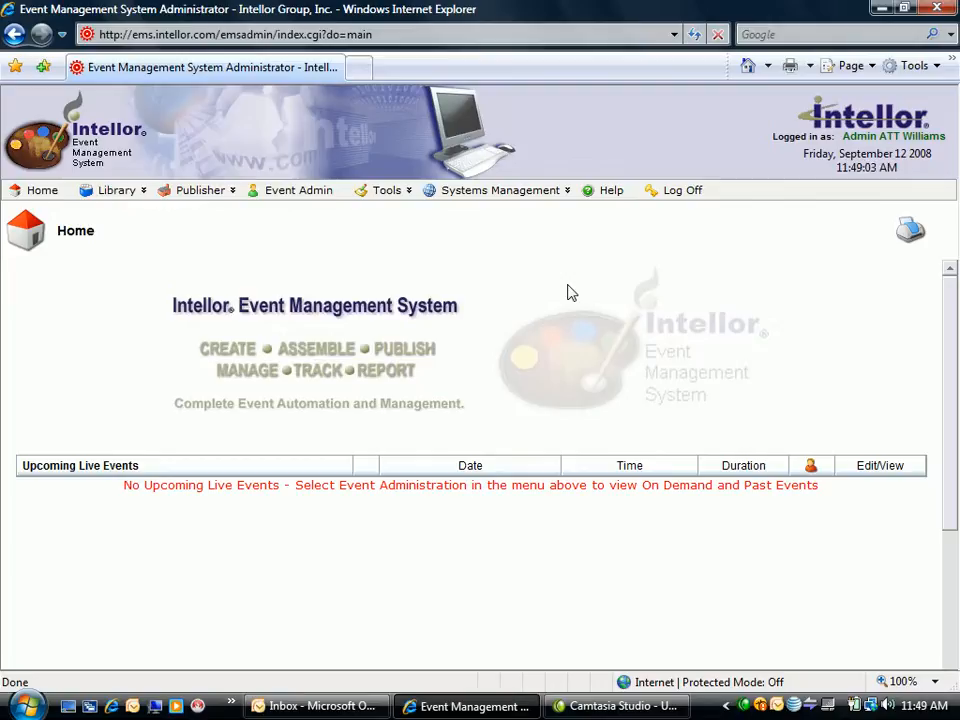
- Open the form for creating a new user
{"action": "mouse_move", "coordinate": [513, 200]}
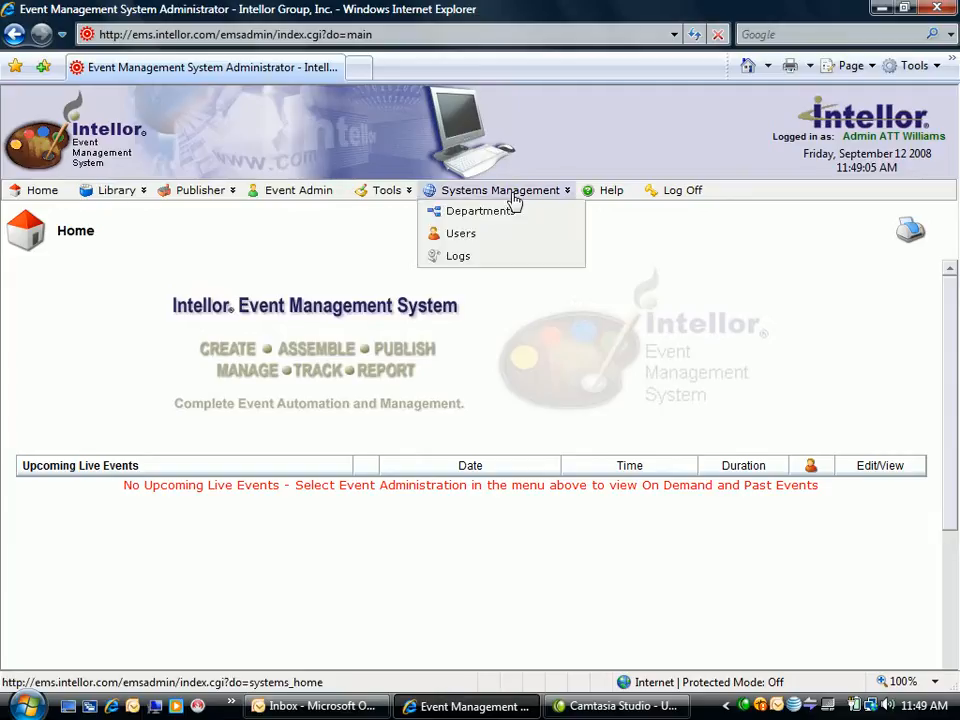
{"action": "mouse_move", "coordinate": [513, 236]}
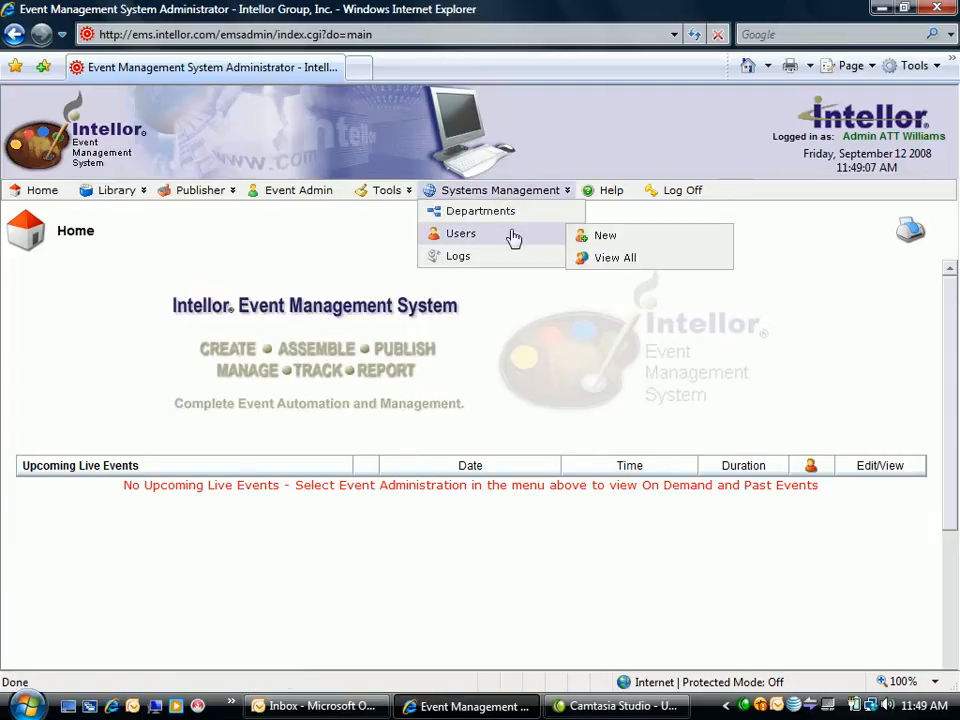
{"action": "left_click", "coordinate": [606, 240]}
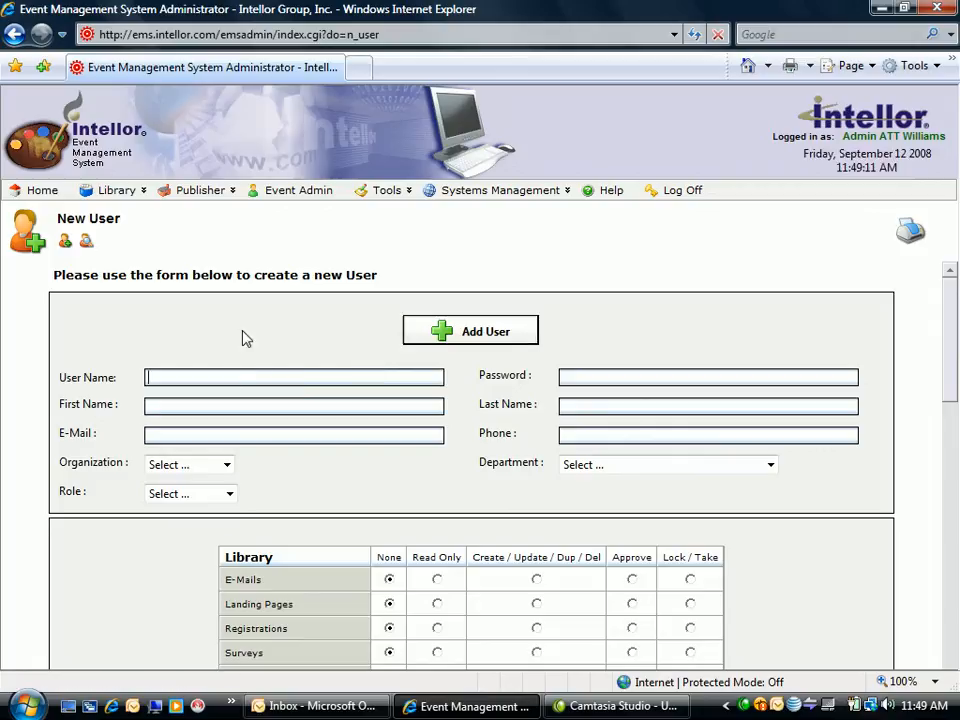
- Enter attwilliamsmanager as the new user's user name
{"action": "type", "text": "att"}
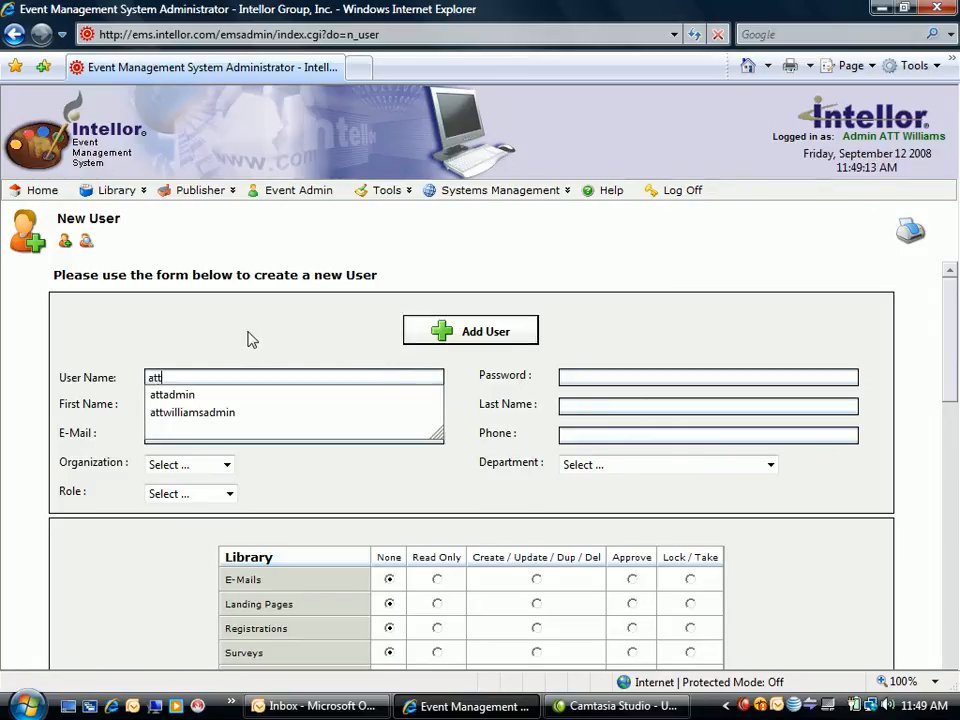
{"action": "key", "text": "Down"}
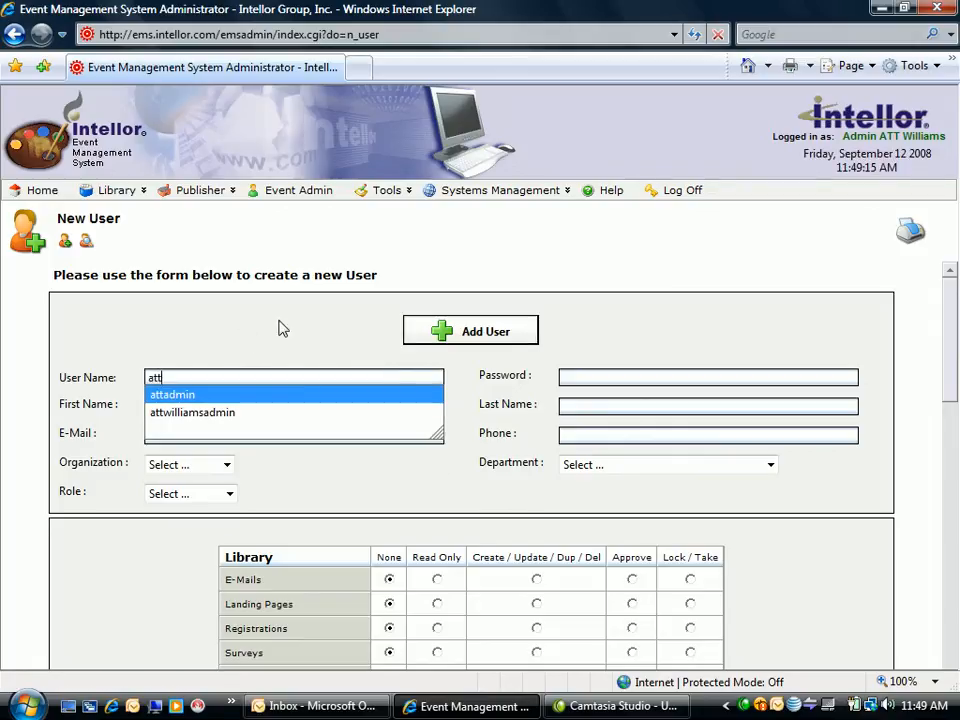
{"action": "type", "text": "t"}
{"action": "key", "text": "Down"}
{"action": "key", "text": "Return"}
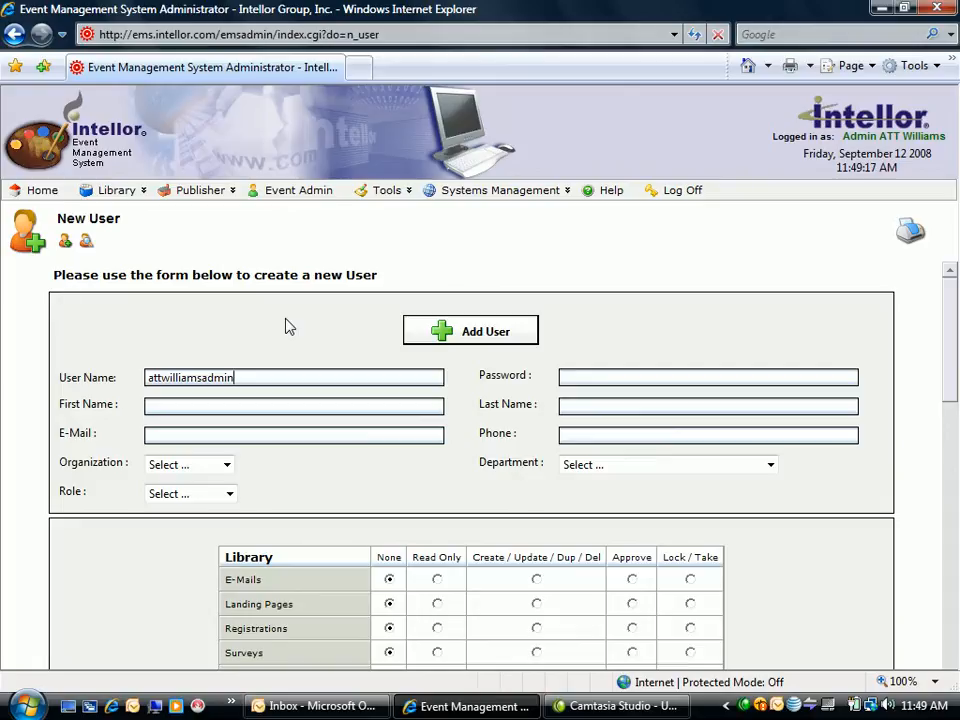
{"action": "key", "text": "BackSpace"}
{"action": "key", "text": "BackSpace"}
{"action": "key", "text": "BackSpace"}
{"action": "key", "text": "BackSpace"}
{"action": "key", "text": "BackSpace"}
{"action": "key", "text": "BackSpace"}
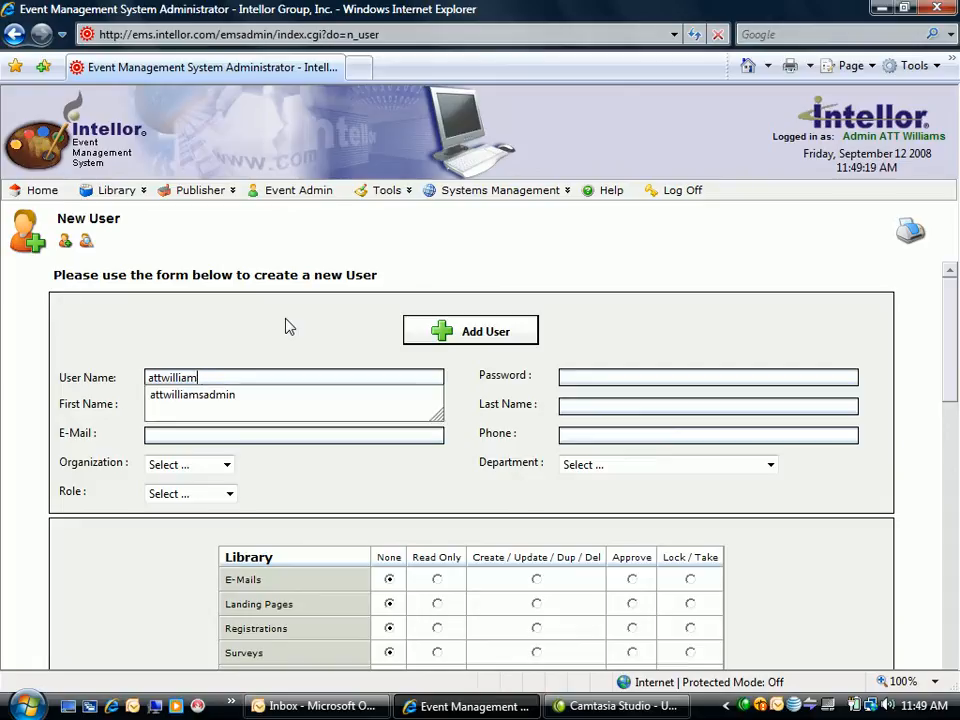
{"action": "type", "text": "smanager"}
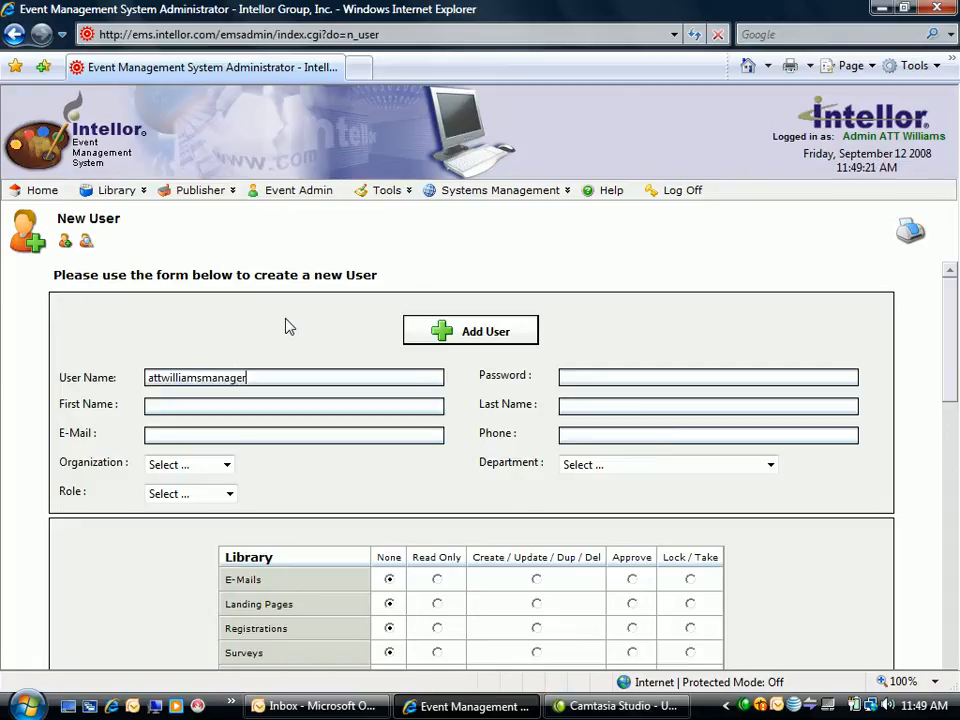
- Enter the new user's account password
{"action": "key", "text": "Tab"}
{"action": "type", "text": "pas"}
{"action": "key", "text": "BackSpace"}
{"action": "key", "text": "BackSpace"}
{"action": "key", "text": "BackSpace"}
{"action": "type", "text": "12345678901"}
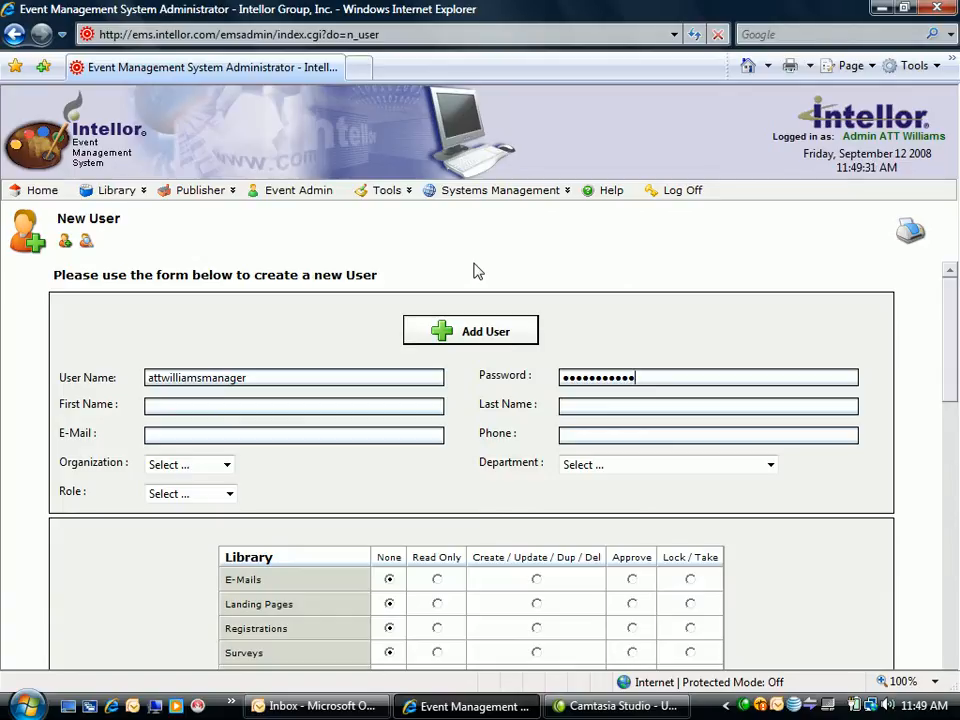
{"action": "type", "text": "23"}
- Fill in the new user's first name and last name
{"action": "key", "text": "Tab"}
{"action": "type", "text": "Manage"}
{"action": "type", "text": "Att"}
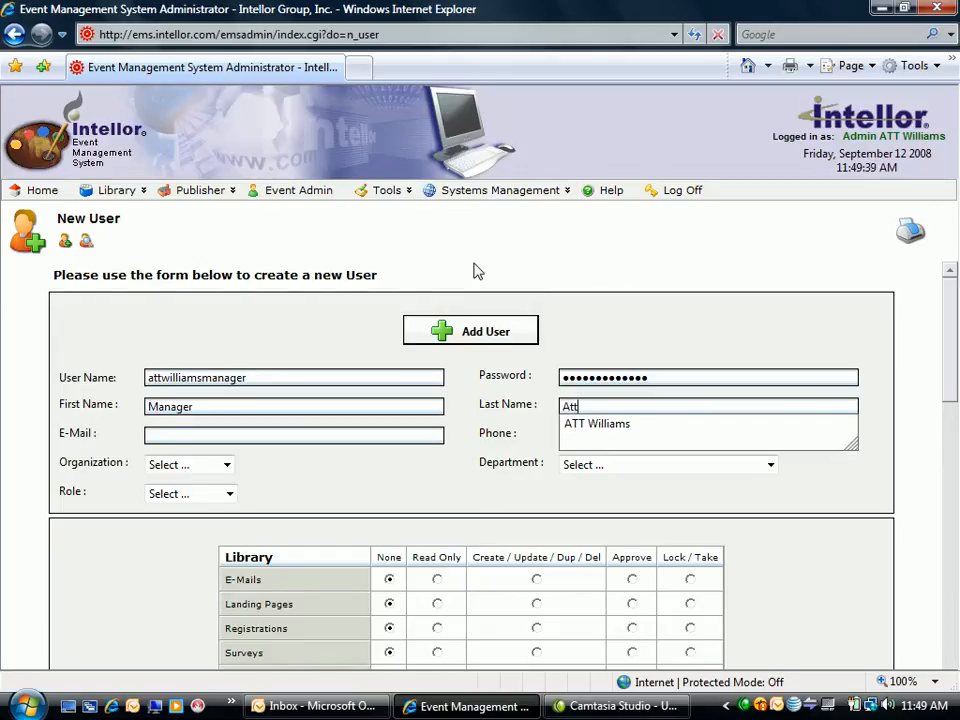
{"action": "key", "text": "Down"}
{"action": "key", "text": "Return"}
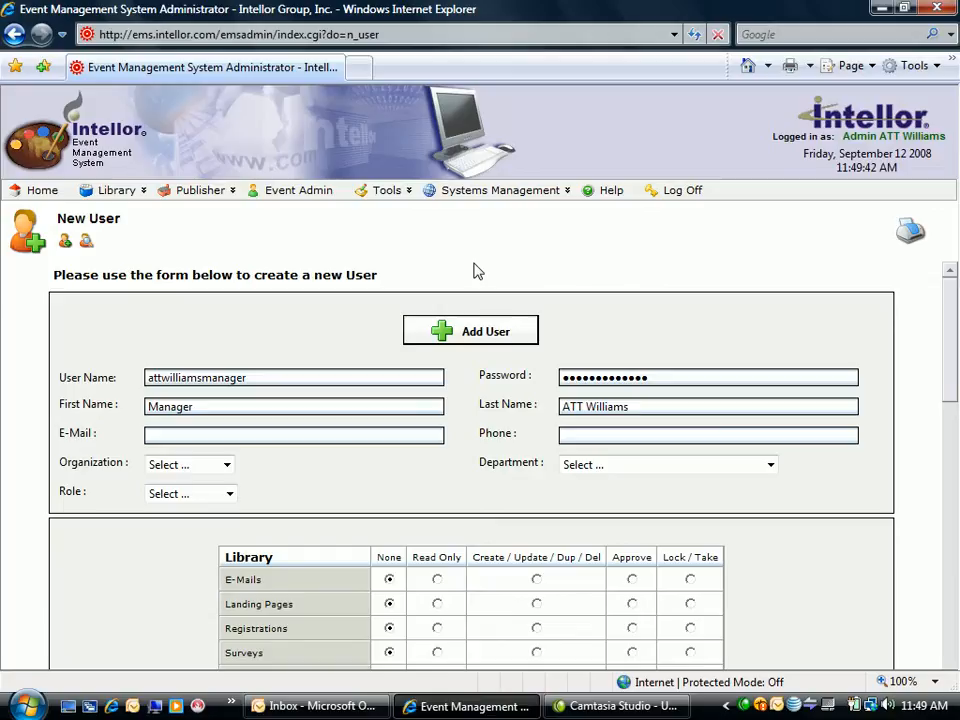
- Fill in the new user's e-mail address and phone number
{"action": "left_click", "coordinate": [238, 436]}
{"action": "type", "text": "rri"}
{"action": "key", "text": "Down"}
{"action": "key", "text": "Return"}
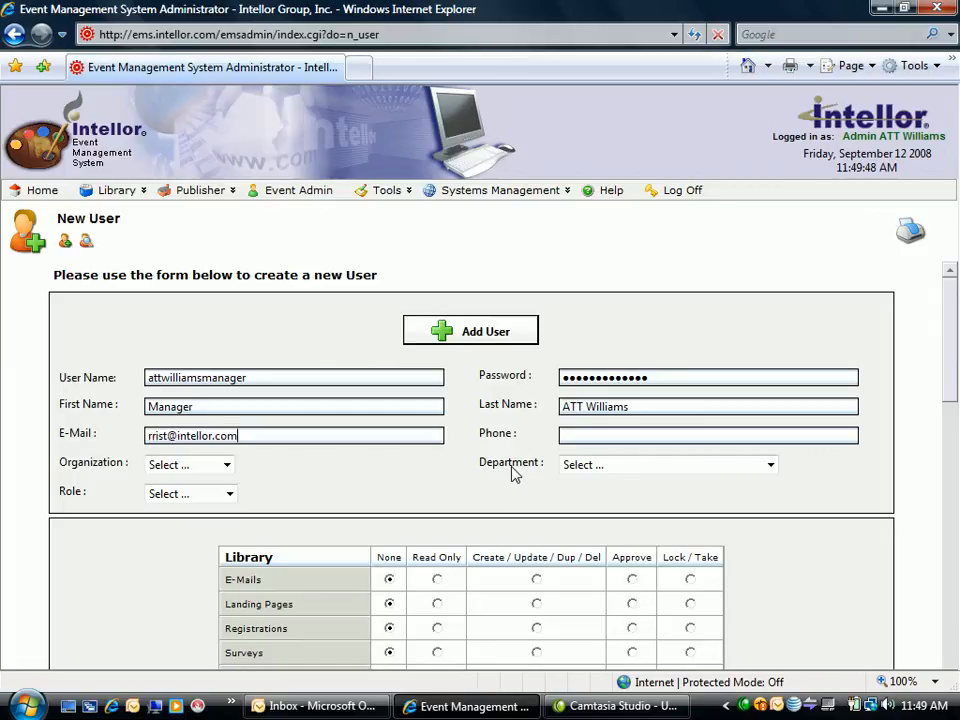
{"action": "key", "text": "Tab"}
{"action": "type", "text": "30"}
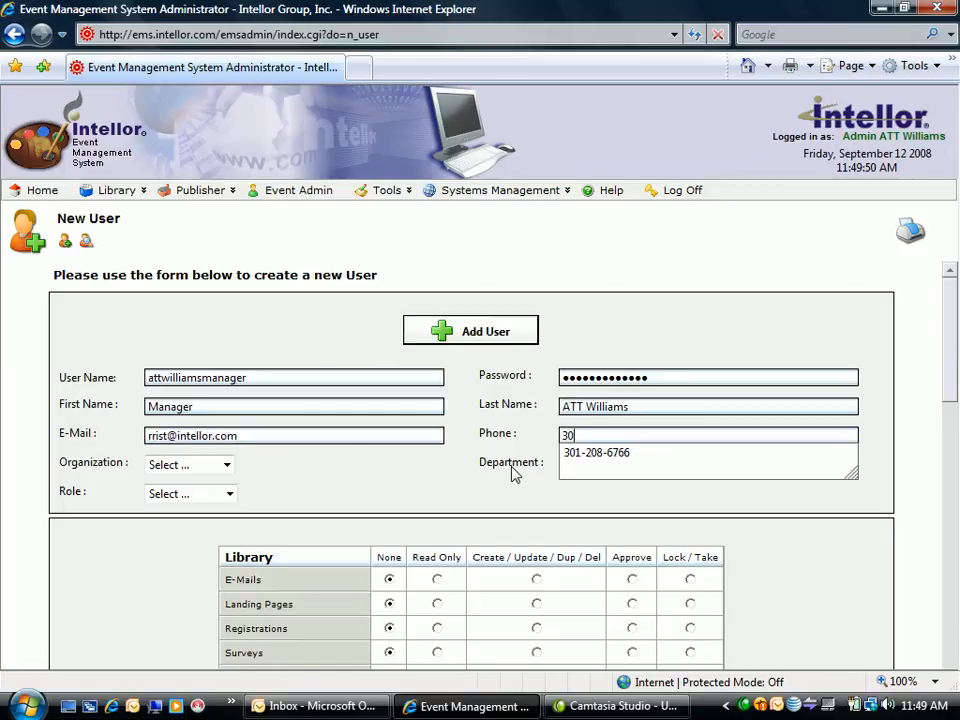
{"action": "key", "text": "Down"}
{"action": "key", "text": "Return"}
- Assign the new user to the ATT Williams organization and the ATT Williams Marketing department with the Manager role
{"action": "key", "text": "Tab"}
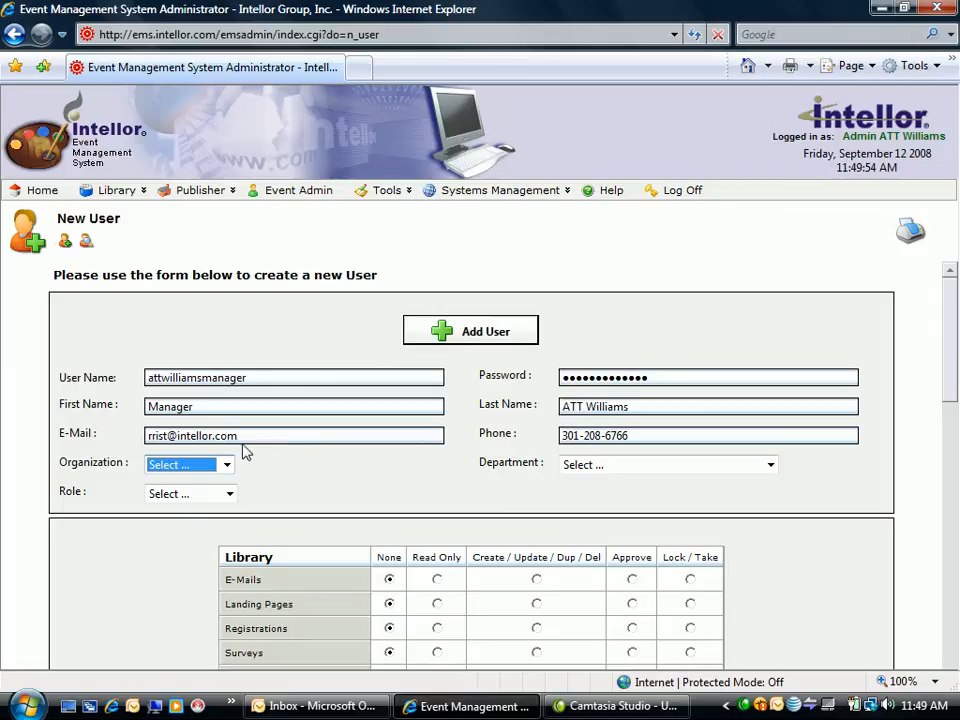
{"action": "left_click", "coordinate": [225, 466]}
{"action": "left_click", "coordinate": [205, 497]}
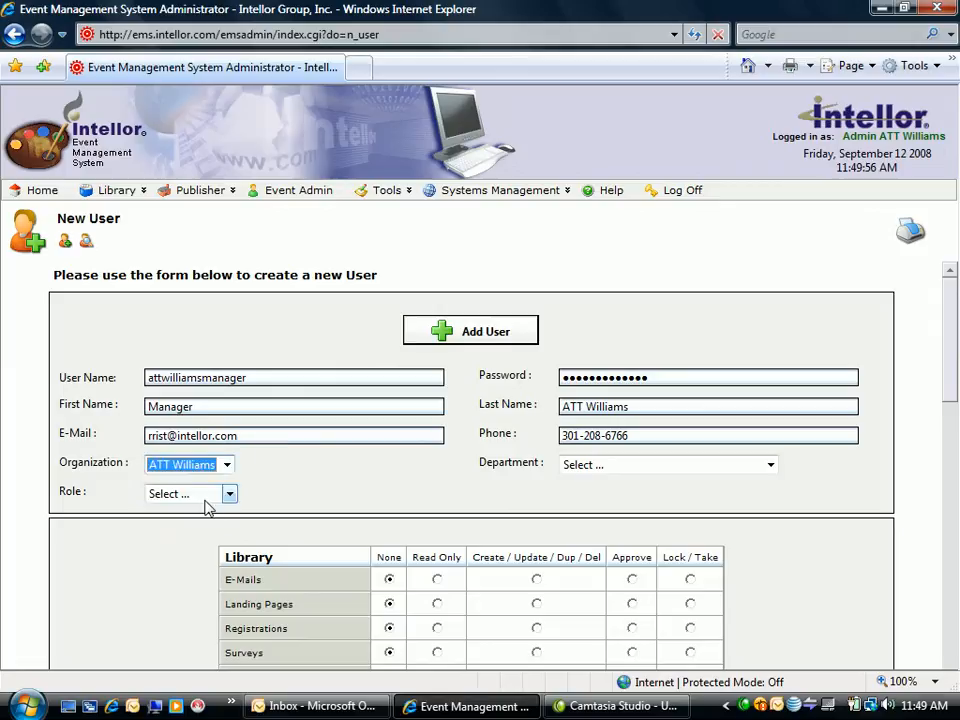
{"action": "left_click", "coordinate": [624, 468]}
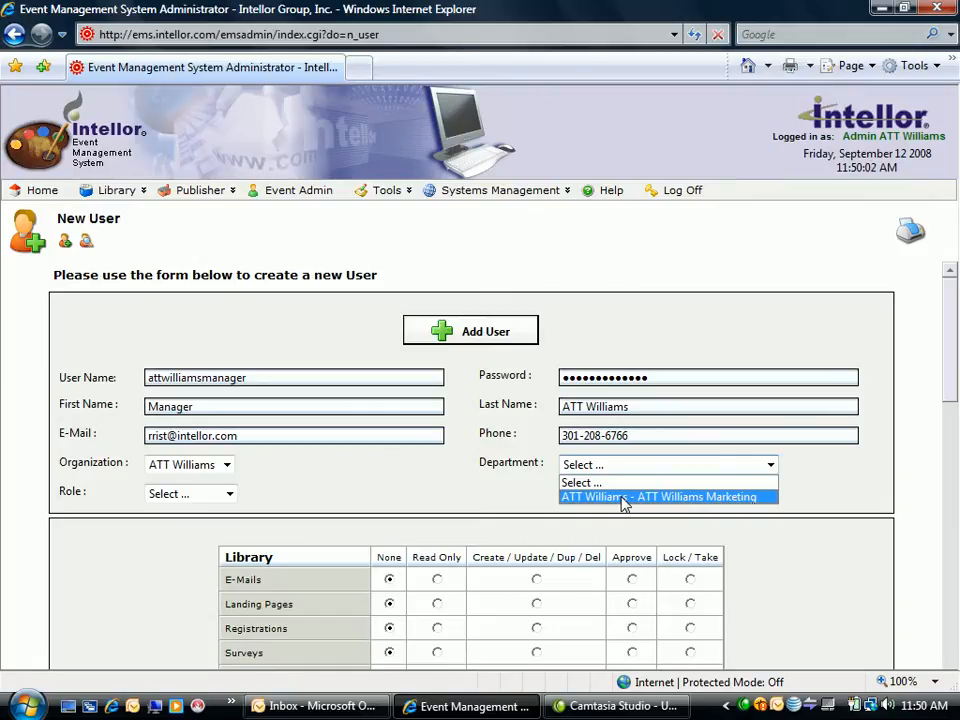
{"action": "left_click", "coordinate": [624, 497]}
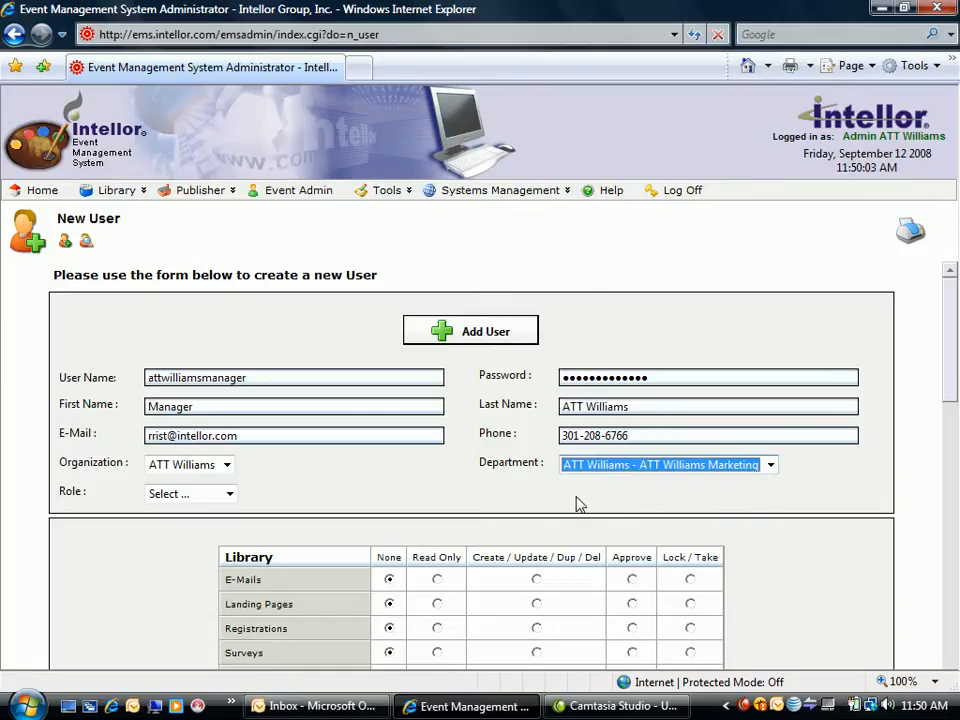
{"action": "left_click", "coordinate": [229, 495]}
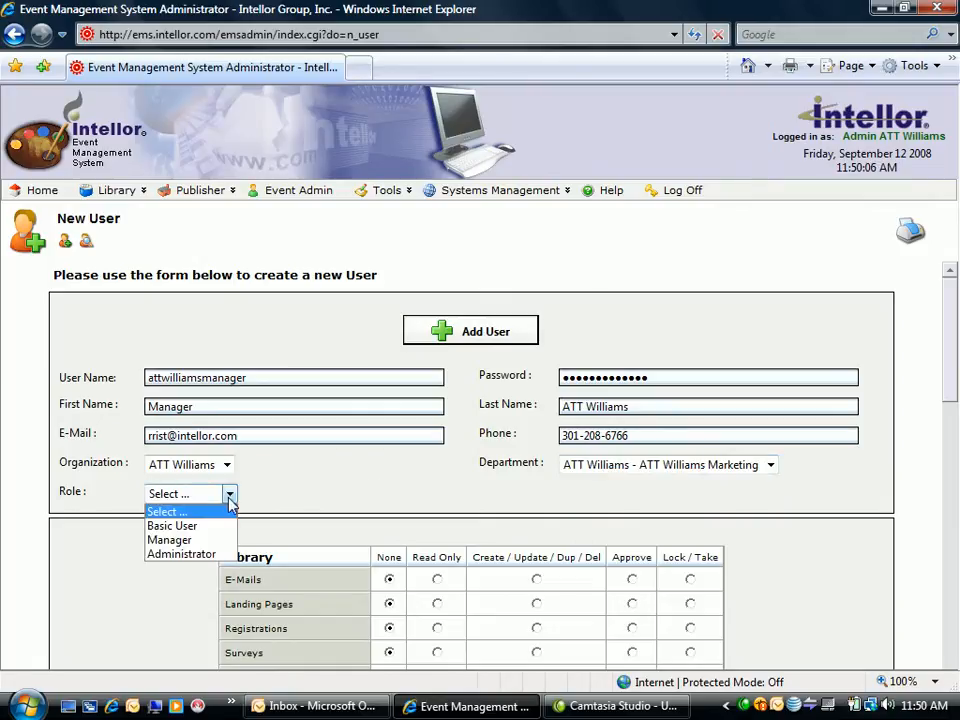
{"action": "left_click", "coordinate": [186, 541]}
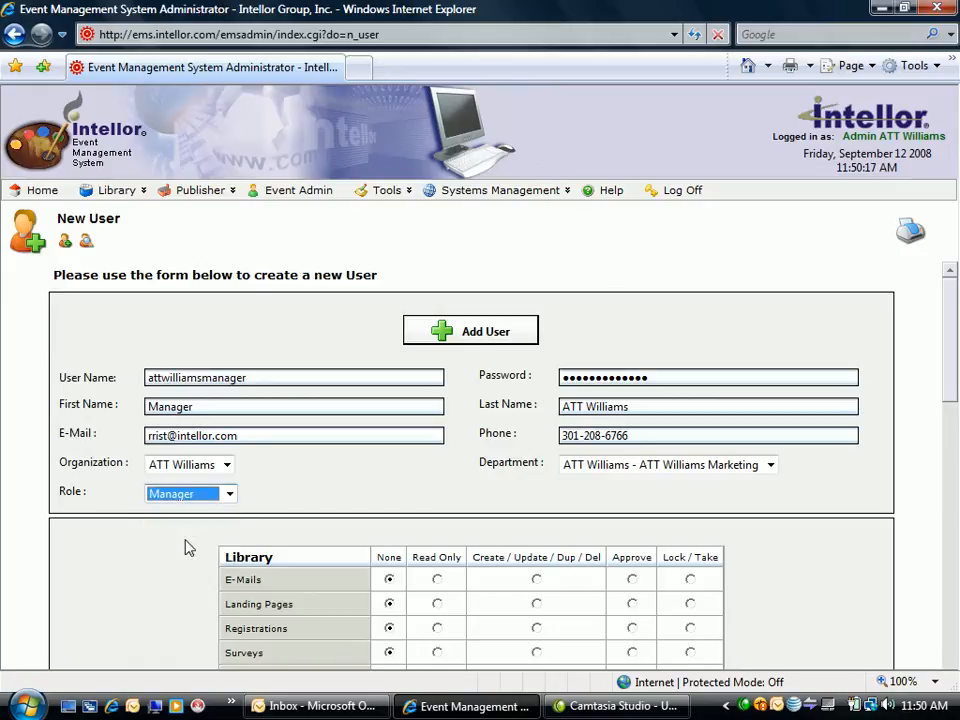
- Grant Lock / Take permission for all Library items: E-Mails, Landing Pages, Registrations, Surveys and Event Definitions
{"action": "scroll", "coordinate": [876, 525], "scroll_direction": "down", "scroll_amount": 1}
{"action": "scroll", "coordinate": [876, 525], "scroll_direction": "down", "scroll_amount": 4}
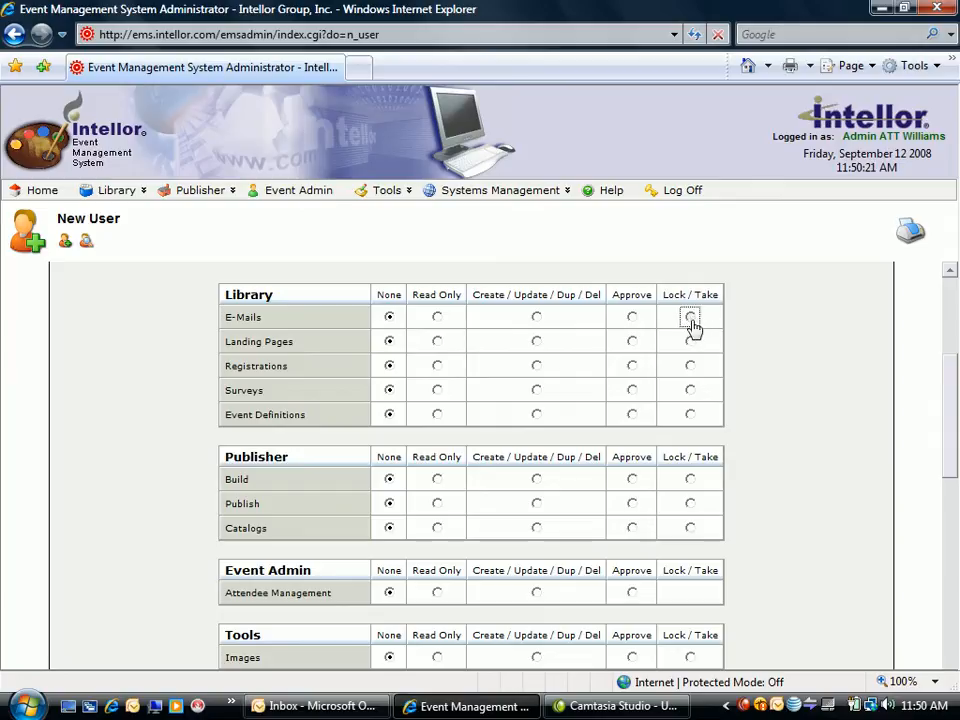
{"action": "left_click", "coordinate": [690, 317]}
{"action": "left_click", "coordinate": [690, 341]}
{"action": "left_click", "coordinate": [690, 365]}
{"action": "left_click", "coordinate": [691, 390]}
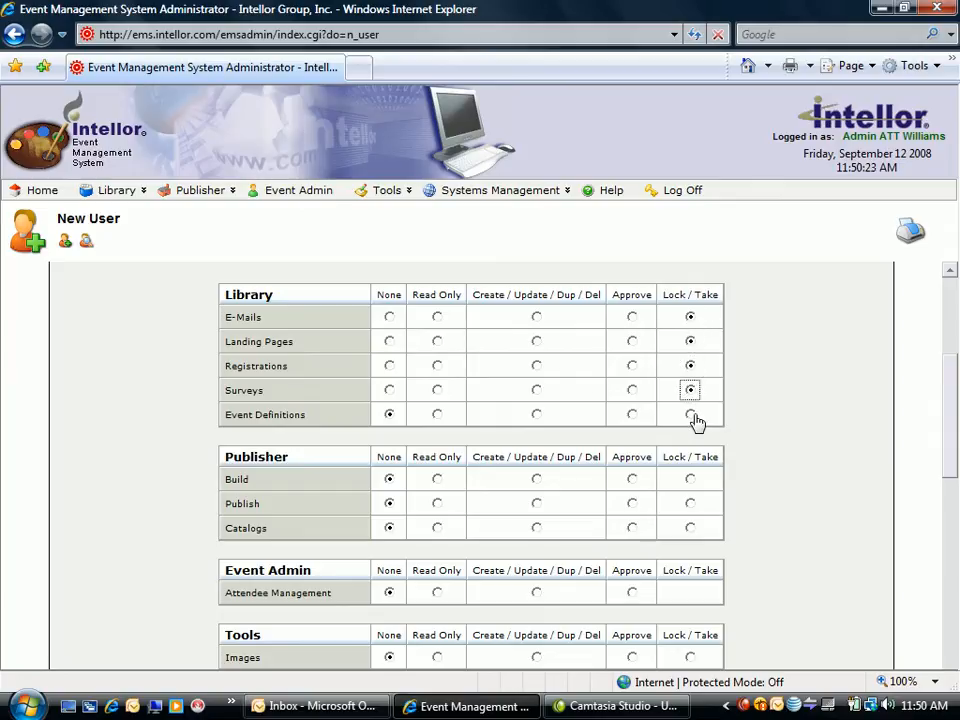
{"action": "left_click", "coordinate": [690, 414]}
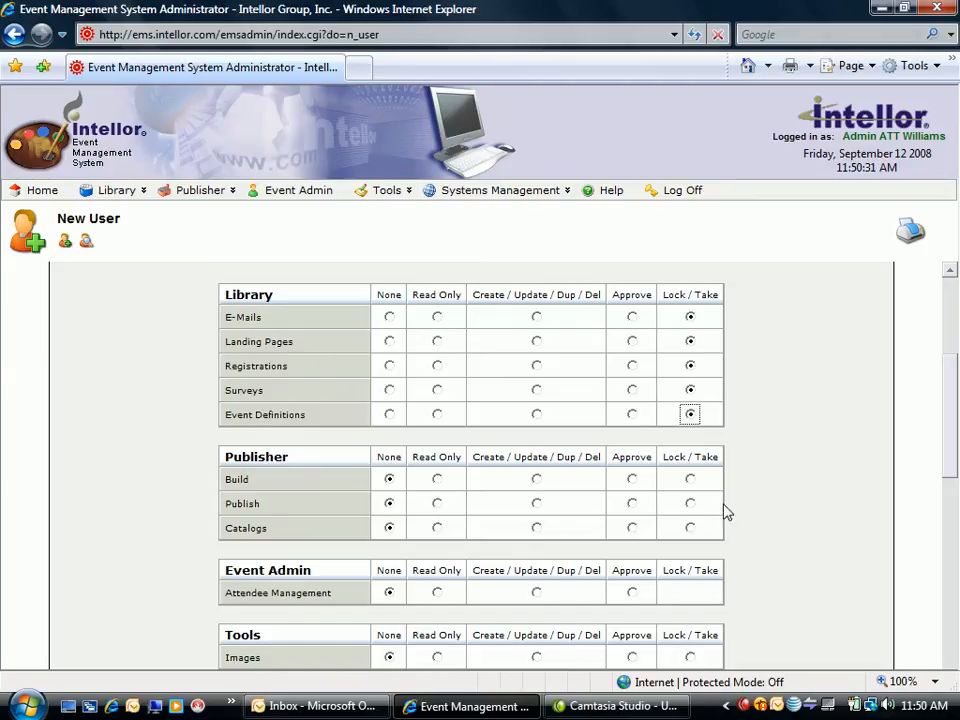
- Grant Lock / Take permission for the Publisher items Build, Publish and Catalogs
{"action": "left_click", "coordinate": [690, 479]}
{"action": "left_click", "coordinate": [690, 503]}
{"action": "left_click", "coordinate": [690, 527]}
- Set Attendee Management permission to Approve and the Tools permissions for Images and Links to Lock / Take
{"action": "scroll", "coordinate": [866, 483], "scroll_direction": "down", "scroll_amount": 3}
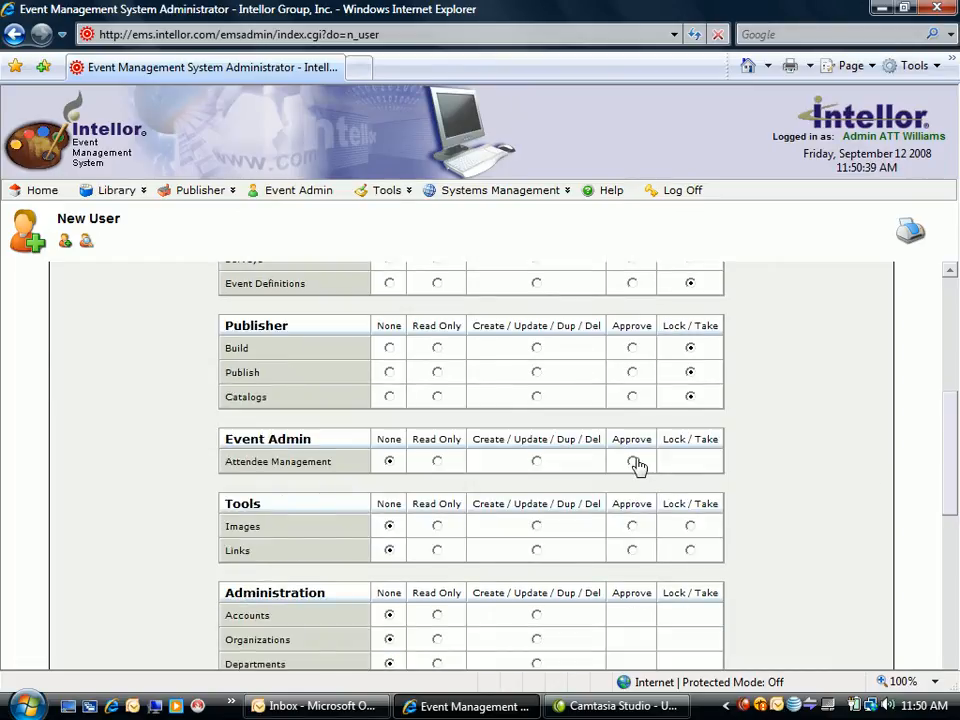
{"action": "left_click", "coordinate": [632, 461]}
{"action": "left_click", "coordinate": [690, 526]}
{"action": "left_click", "coordinate": [690, 551]}
- Set the Administration permission for View Logs to Read Only and add the user
{"action": "scroll", "coordinate": [808, 523], "scroll_direction": "down", "scroll_amount": 3}
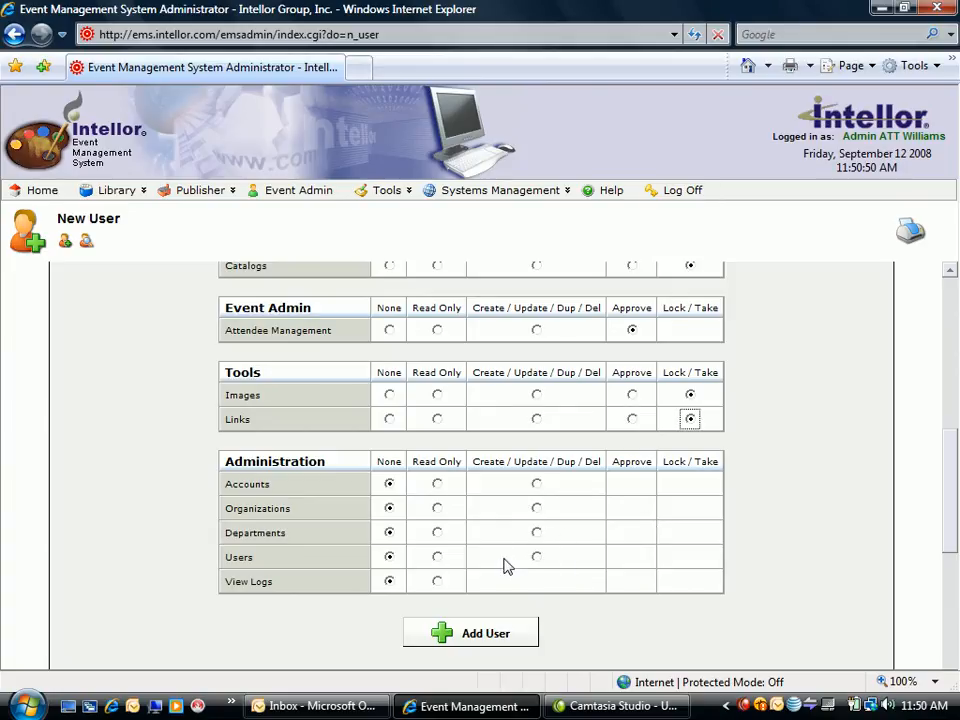
{"action": "left_click", "coordinate": [437, 580]}
{"action": "left_click", "coordinate": [519, 637]}
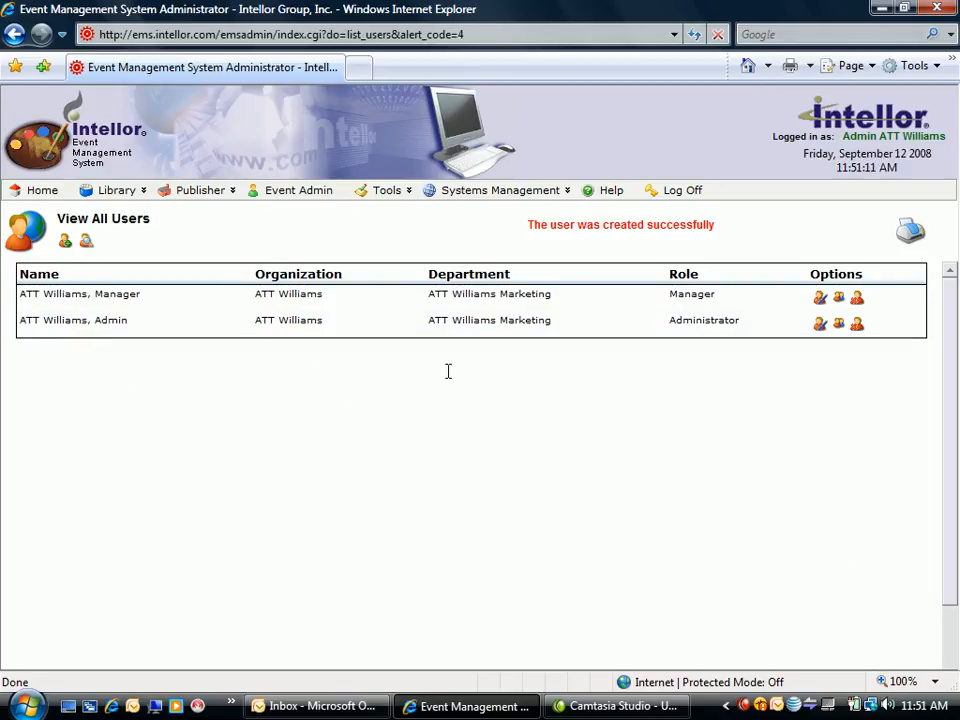
- Log off the administrator account and enter attwilliamsmanager as the login username
{"action": "left_click", "coordinate": [680, 195]}
{"action": "left_click", "coordinate": [593, 320]}
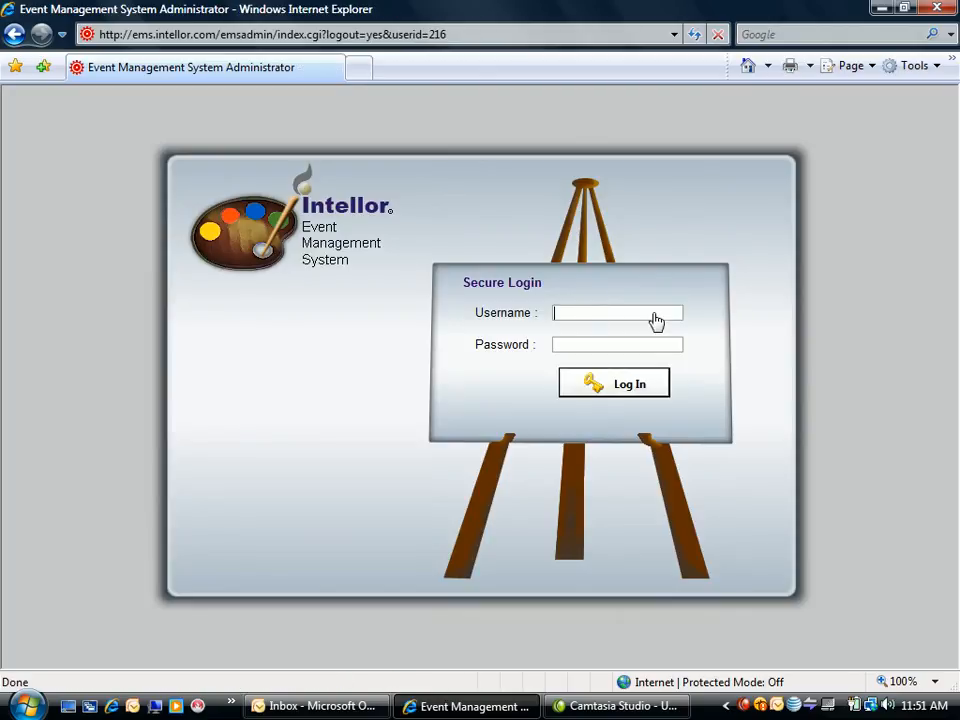
{"action": "type", "text": "att"}
{"action": "key", "text": "Down"}
{"action": "key", "text": "Down"}
{"action": "key", "text": "Down"}
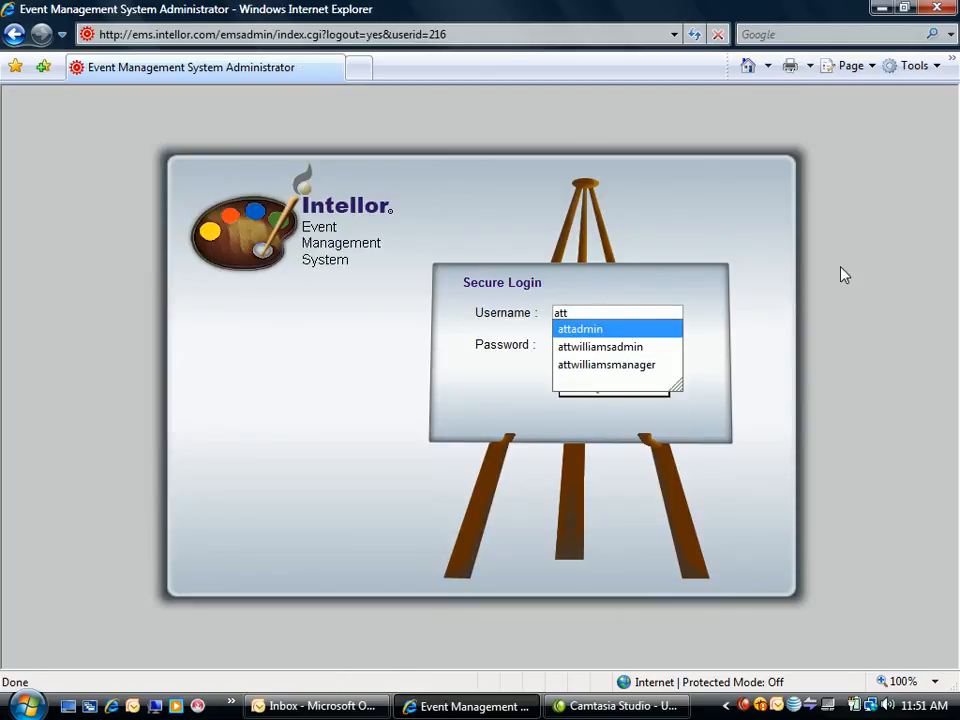
{"action": "key", "text": "Tab"}
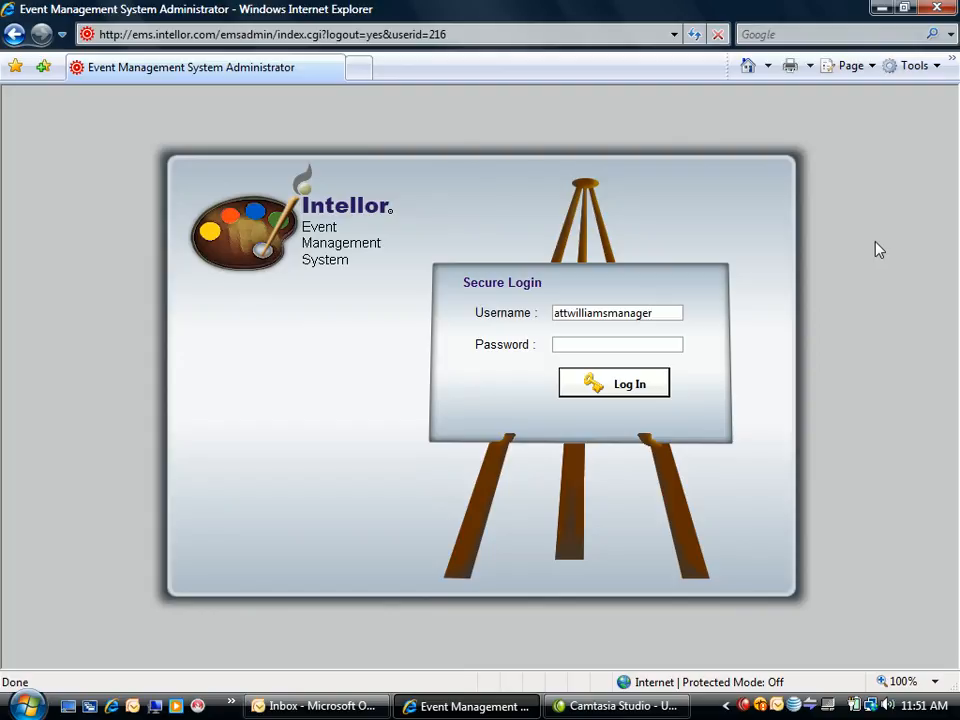
- Enter the account password, log in and decline to have the browser remember the password
{"action": "type", "text": "manager1234"}
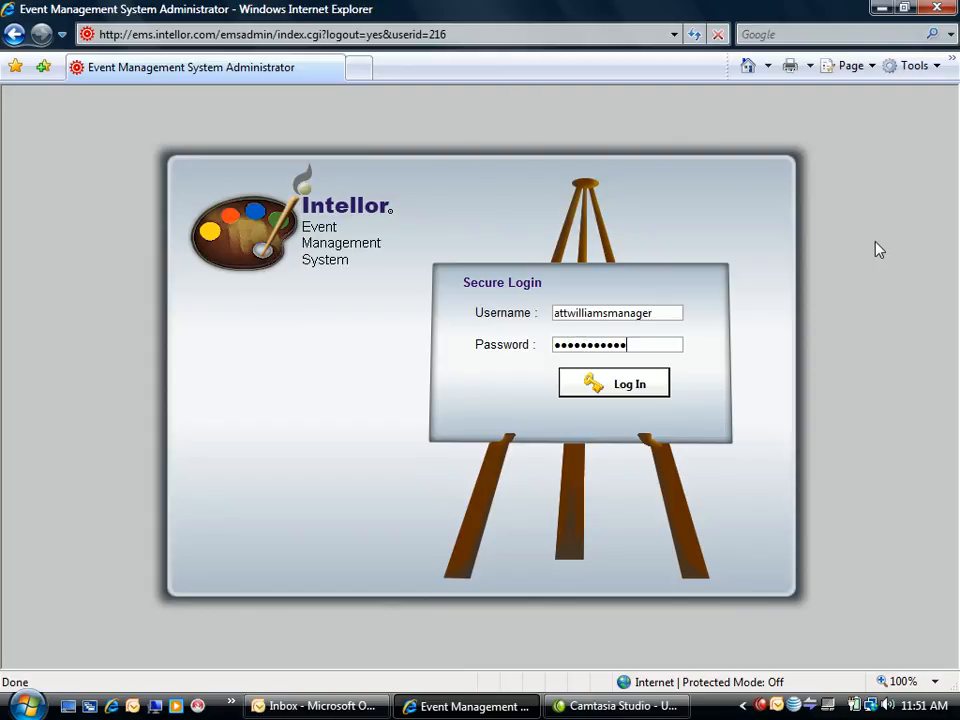
{"action": "type", "text": "••"}
{"action": "key", "text": "Return"}
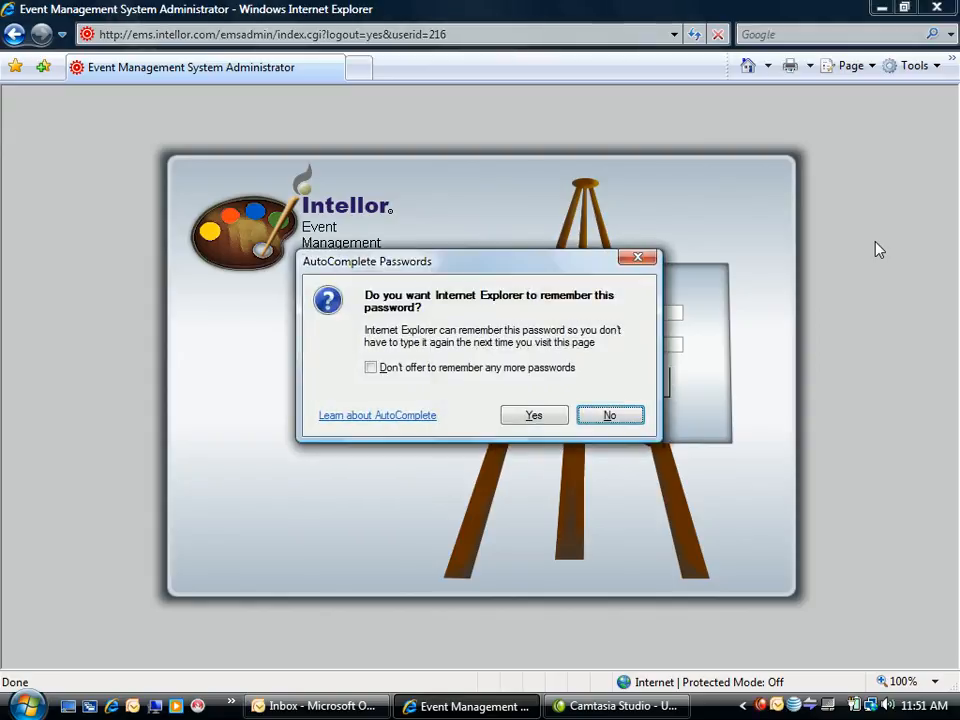
{"action": "key", "text": "Return"}
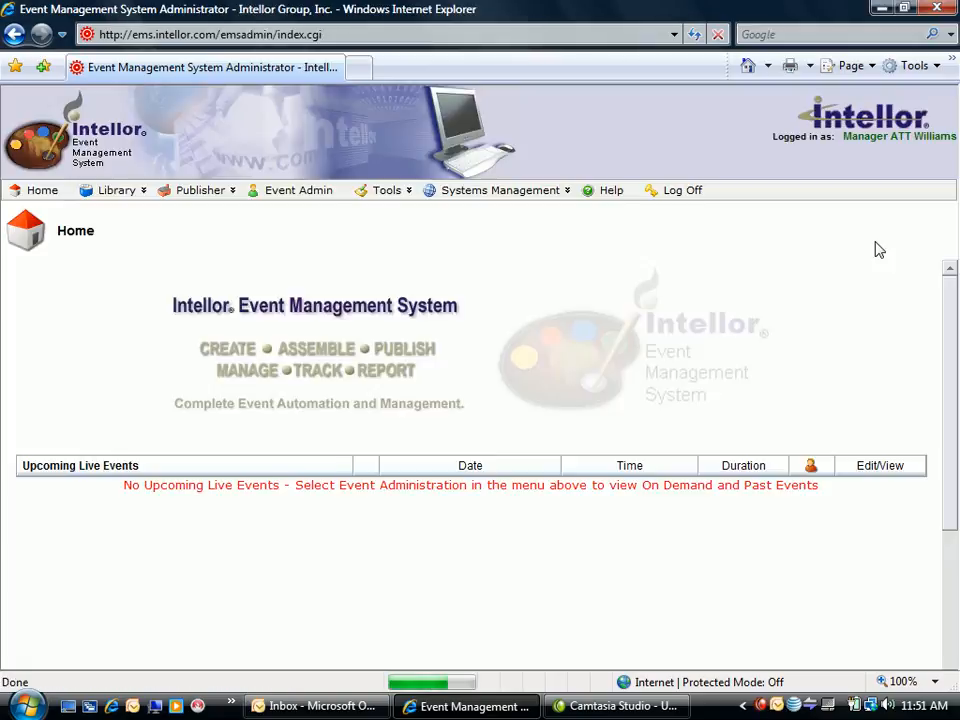